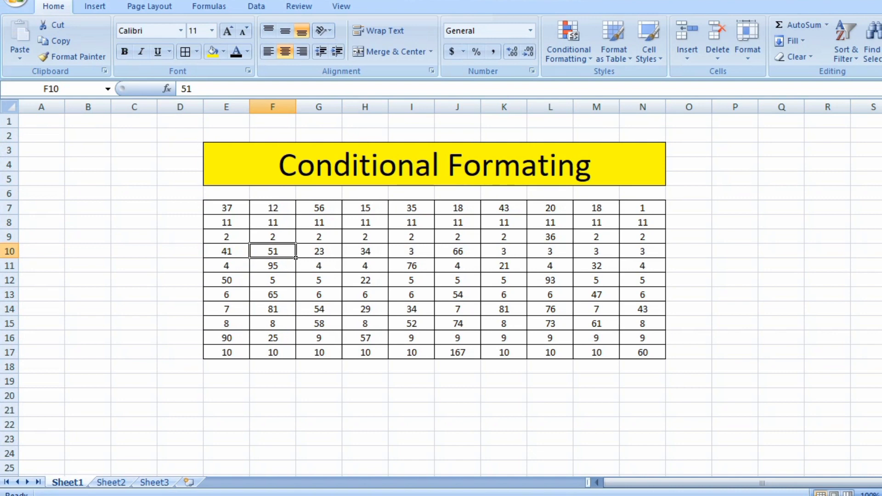
# - Start a Greater Than highlight rule on the number table E7:N17 with 50 as the threshold
pyautogui.click(226, 206)
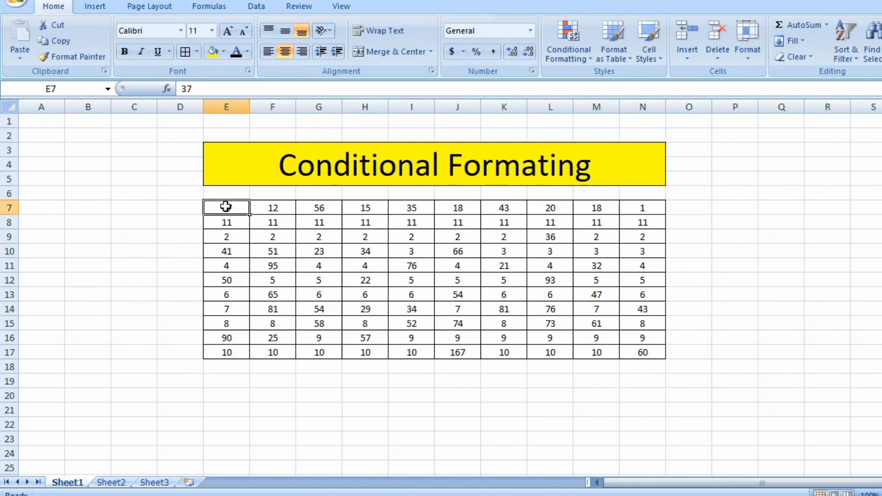
pyautogui.hotkey('ctrl', 'shift', 'Right')
pyautogui.hotkey('ctrl', 'shift', 'Down')
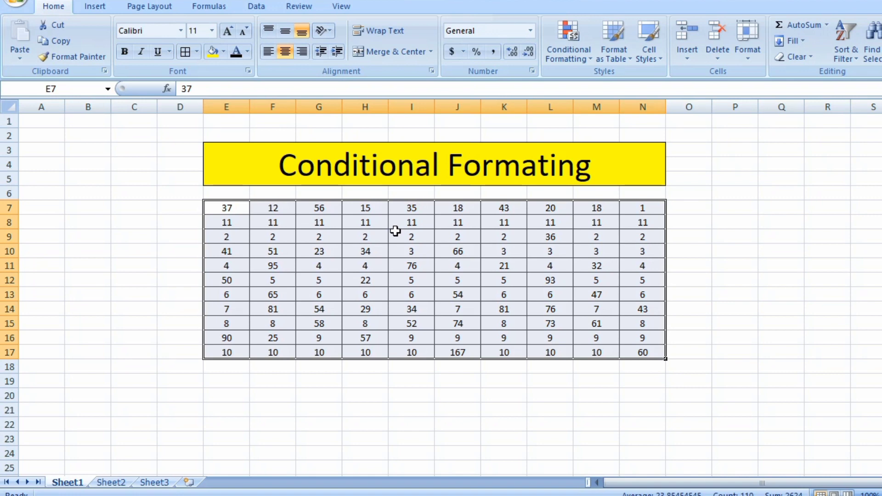
pyautogui.click(575, 38)
pyautogui.moveTo(591, 68)
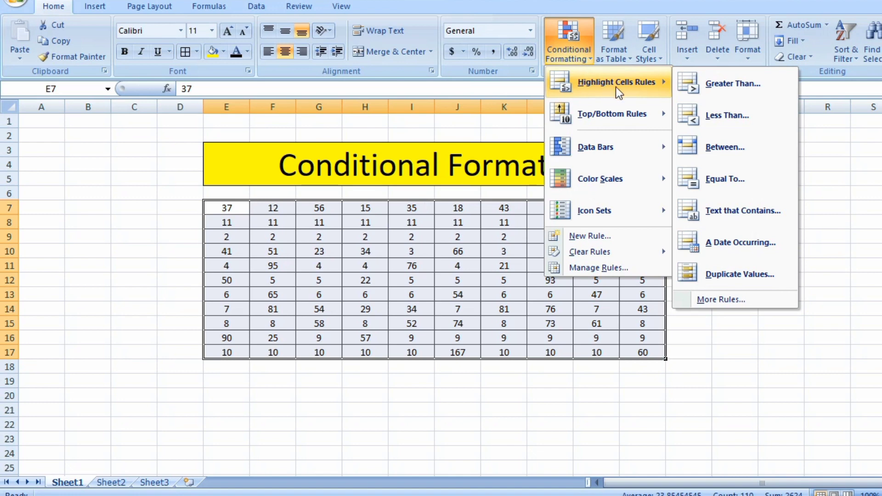
pyautogui.click(719, 82)
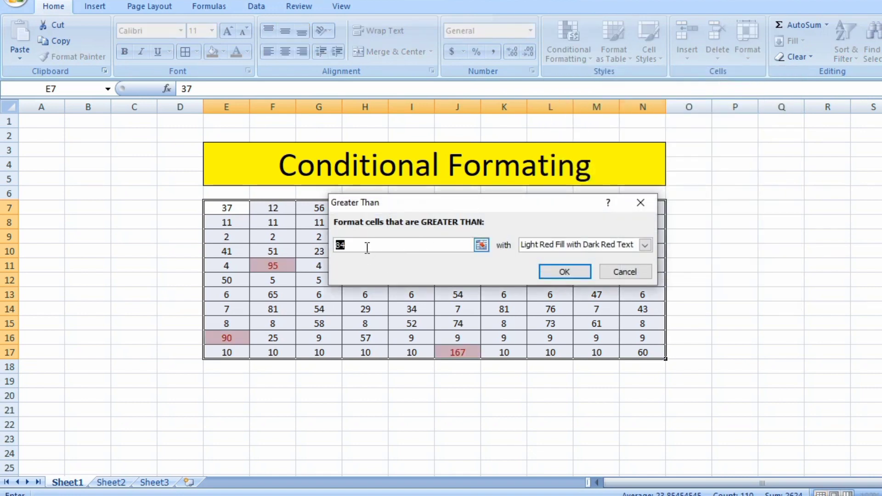
pyautogui.write('84')
pyautogui.press('BackSpace')
pyautogui.press('BackSpace')
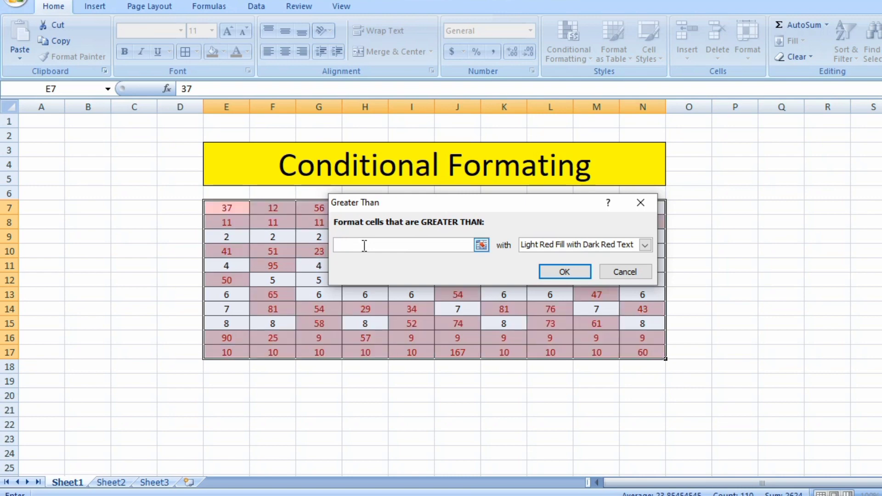
pyautogui.write('50')
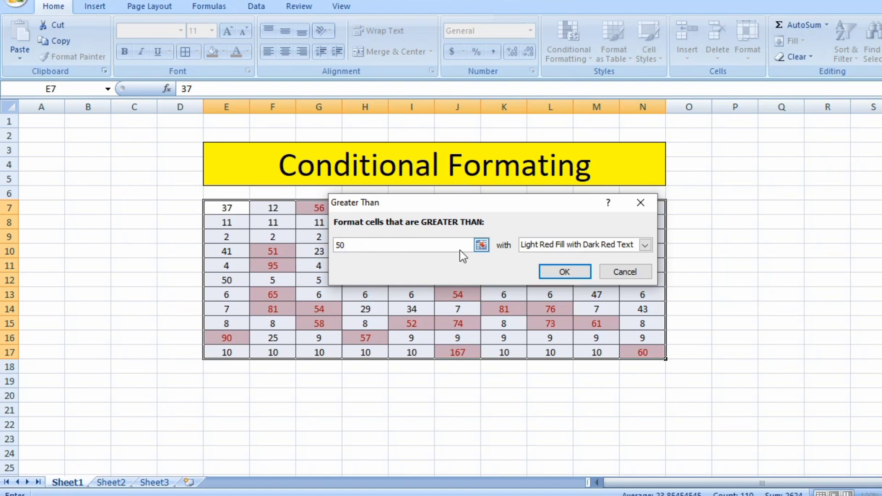
# - Format the cells greater than 50 with Green Fill with Dark Green Text and apply the rule
pyautogui.click(550, 241)
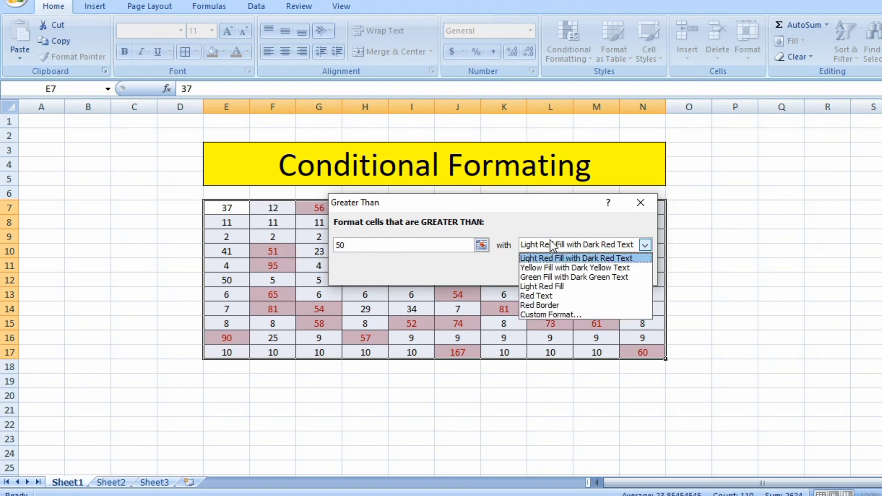
pyautogui.click(549, 267)
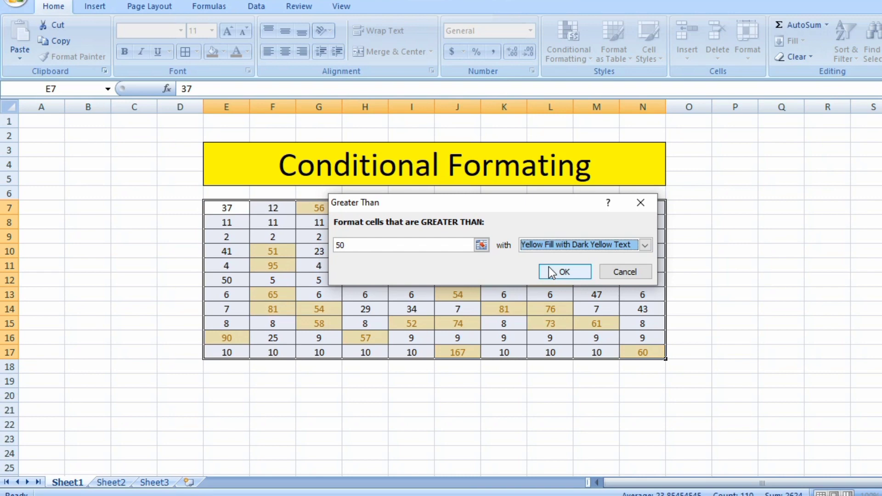
pyautogui.click(569, 245)
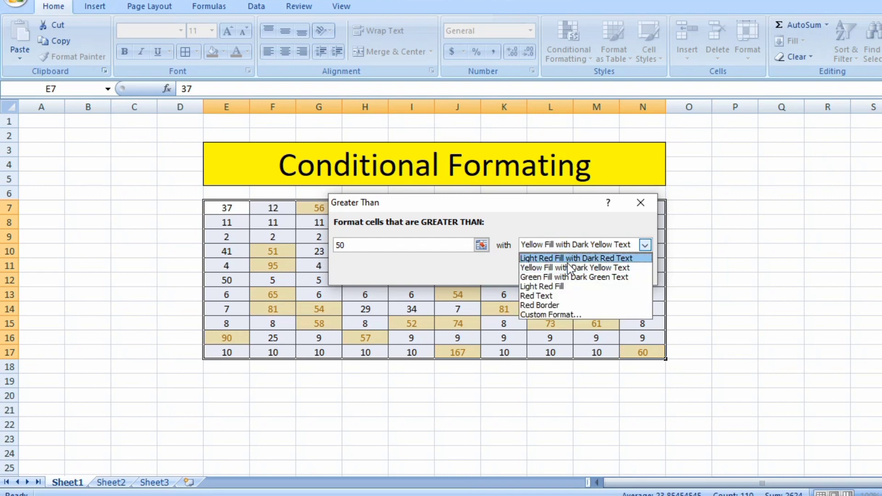
pyautogui.click(565, 276)
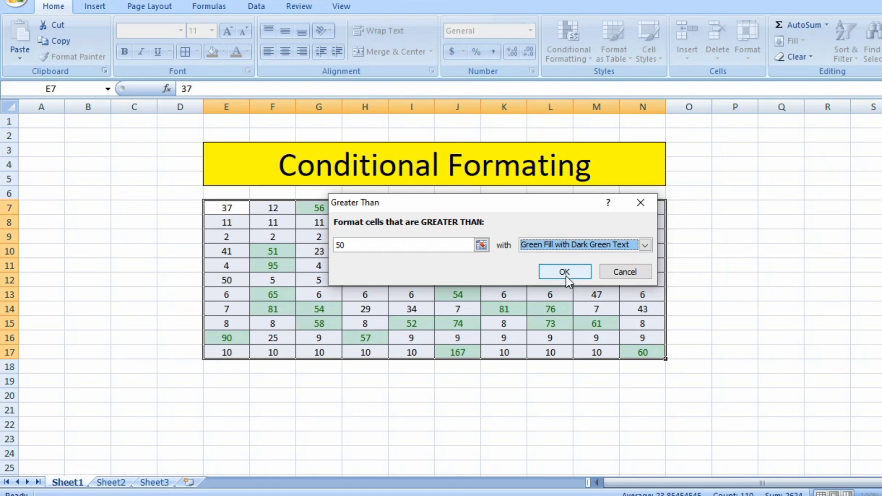
pyautogui.click(565, 276)
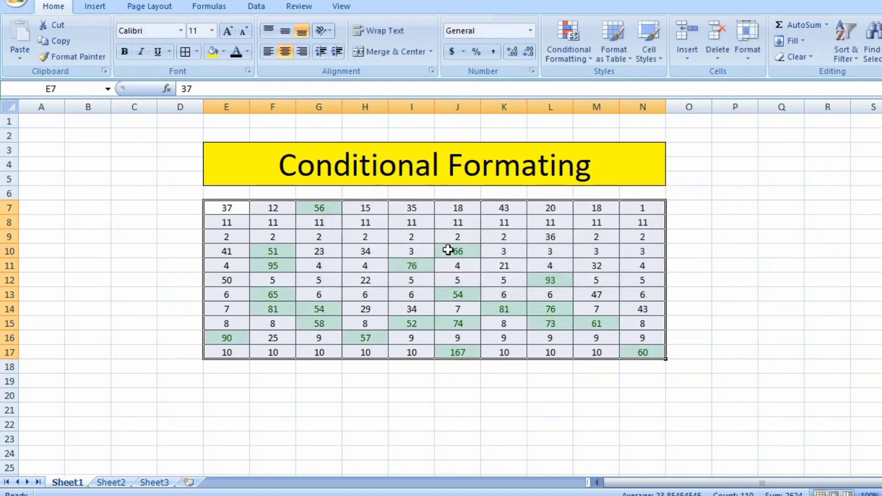
pyautogui.click(381, 233)
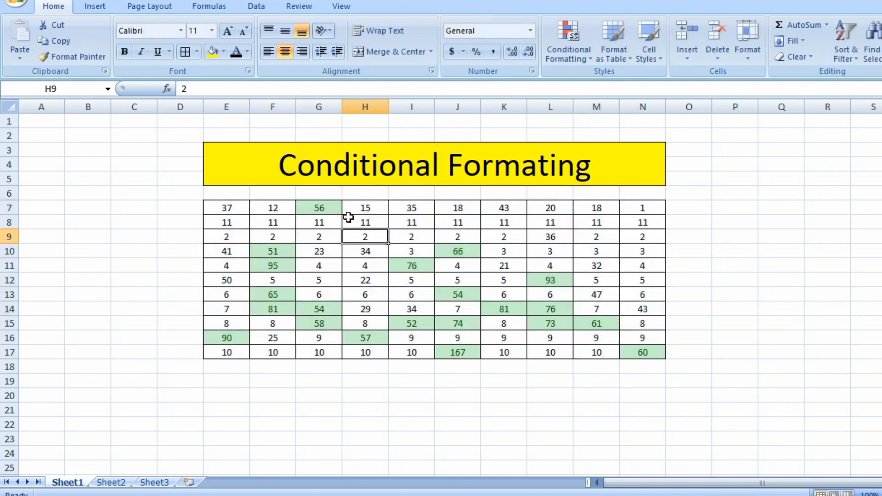
pyautogui.click(335, 210)
pyautogui.click(285, 251)
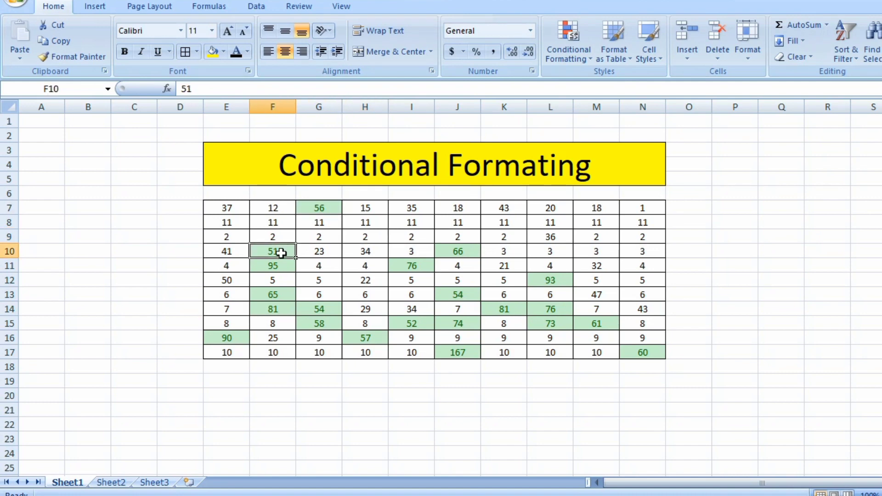
pyautogui.click(272, 276)
pyautogui.click(270, 296)
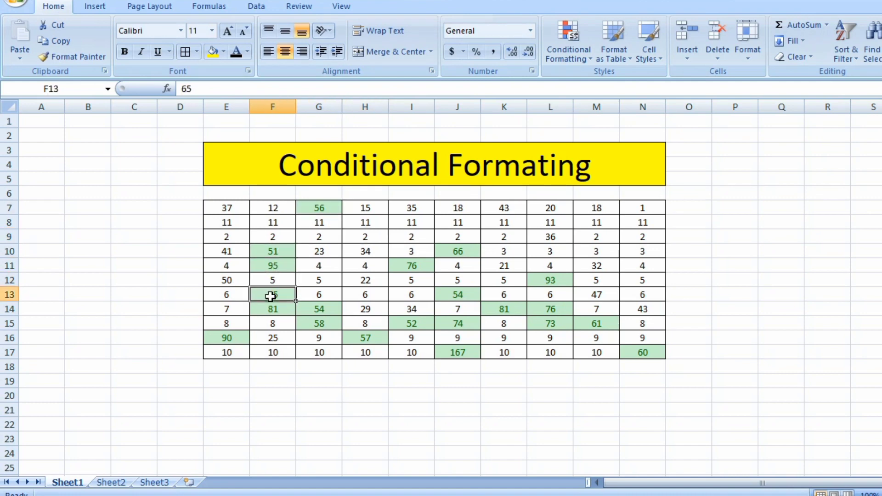
# - Start a Less Than highlight rule on the table range E7:N17 with 50 as the threshold
pyautogui.click(217, 208)
pyautogui.moveTo(217, 208); pyautogui.dragTo(642, 352)
pyautogui.click(568, 45)
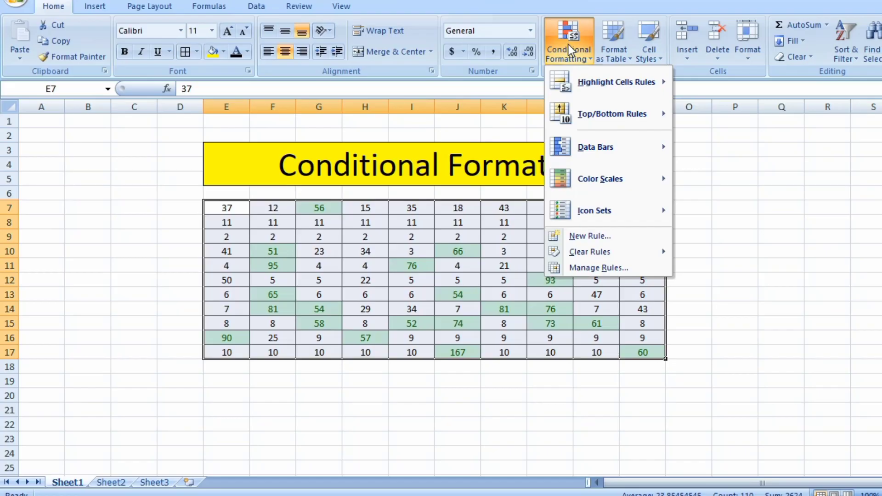
pyautogui.moveTo(608, 86)
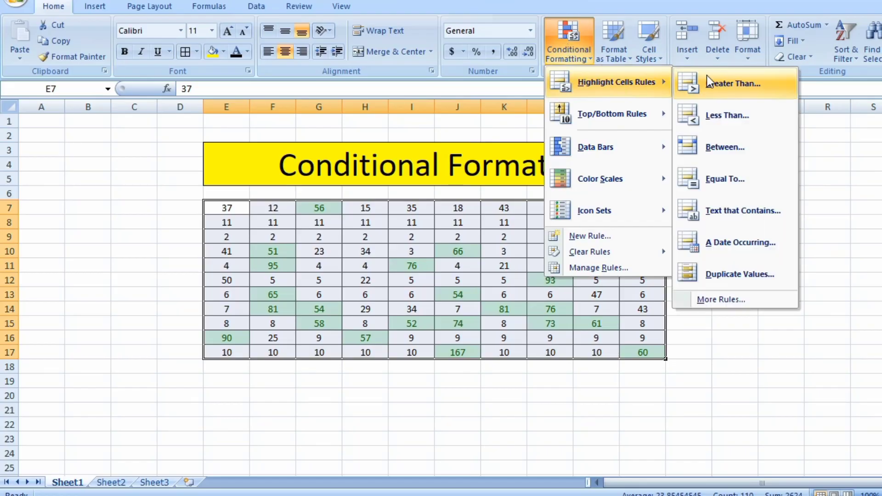
pyautogui.click(721, 115)
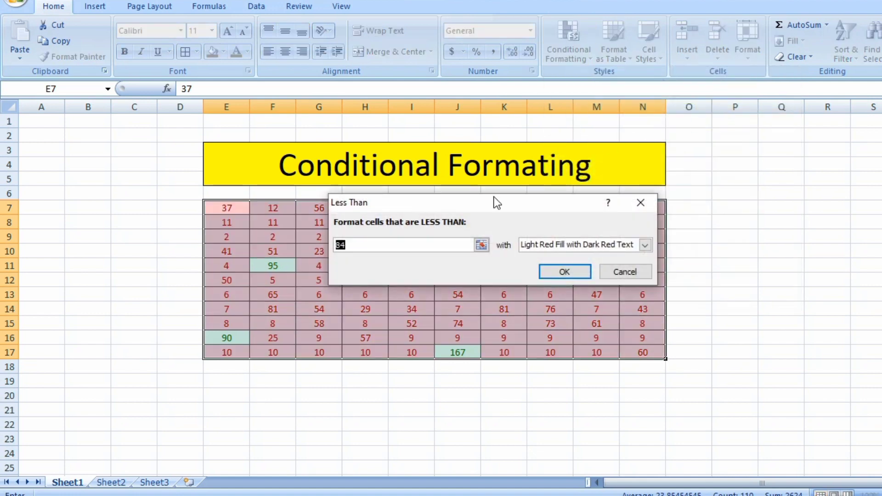
pyautogui.click(351, 245)
pyautogui.press('BackSpace')
pyautogui.press('BackSpace')
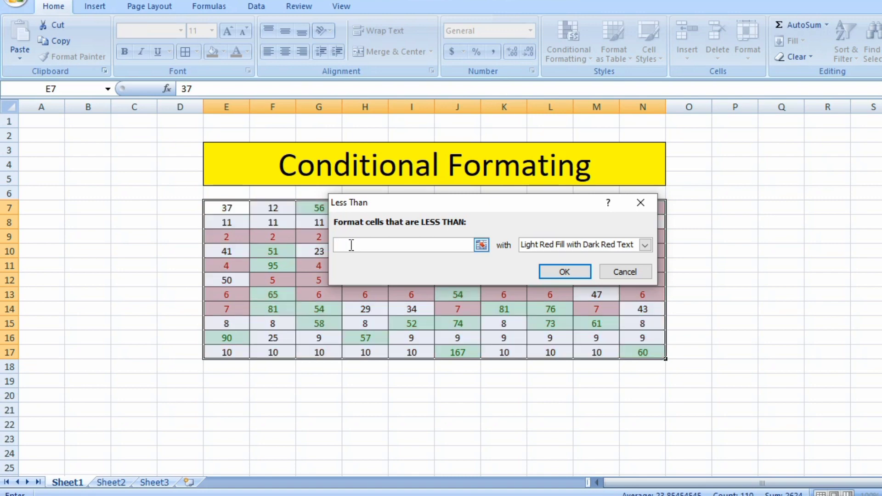
pyautogui.write('50')
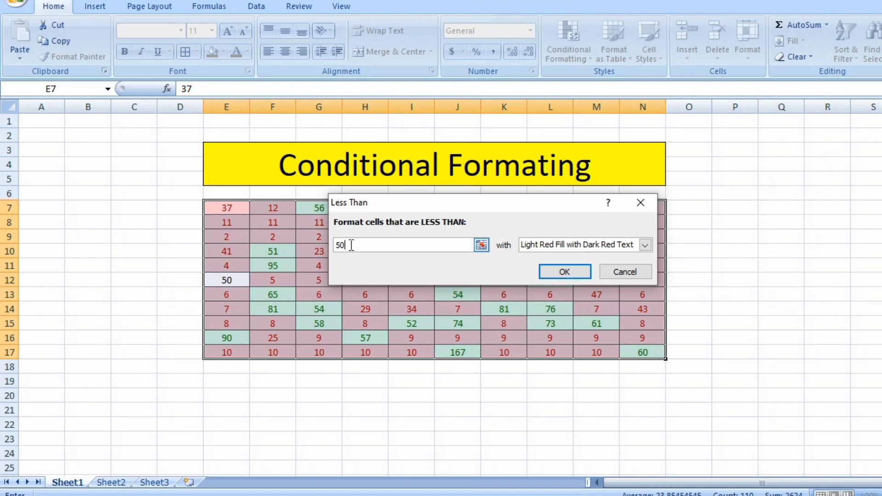
# - Format the cells less than 50 with Light Red Fill and apply the rule
pyautogui.click(552, 244)
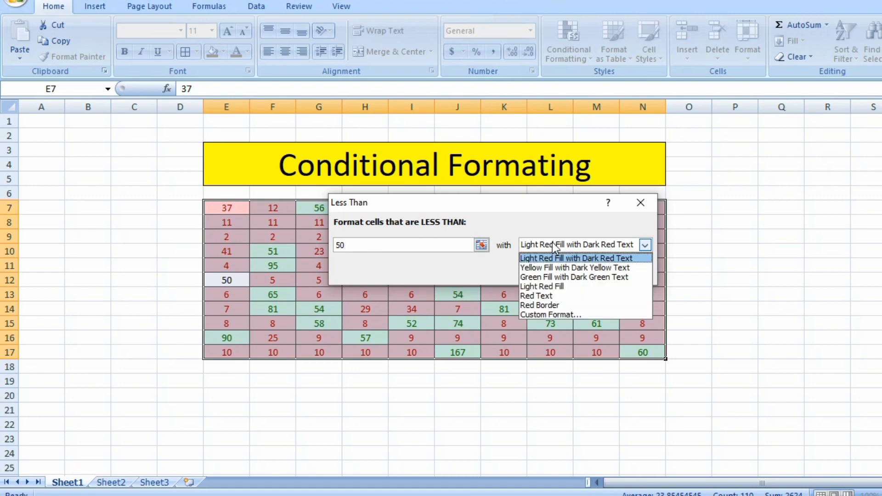
pyautogui.click(543, 285)
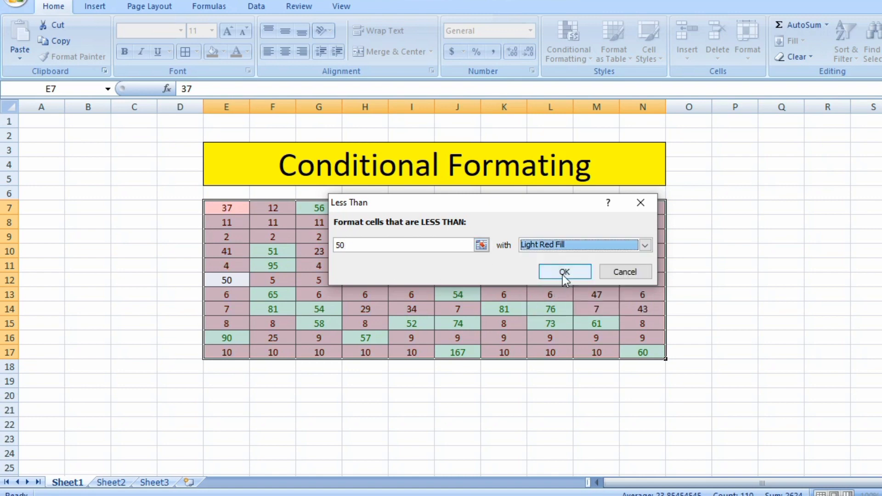
pyautogui.click(564, 273)
pyautogui.click(382, 248)
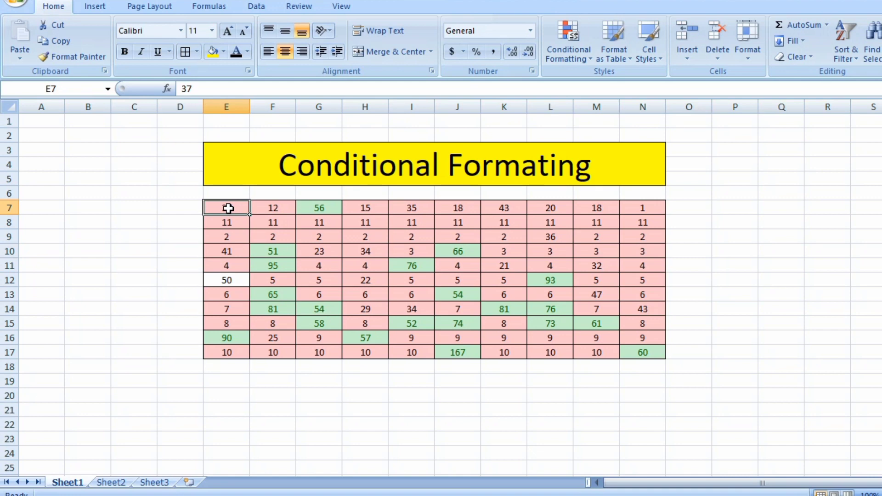
# - Clear the conditional formatting rules from the selected table cells E7:N17
pyautogui.hotkey('ctrl', 'shift', 'Down')
pyautogui.hotkey('ctrl', 'shift', 'Right')
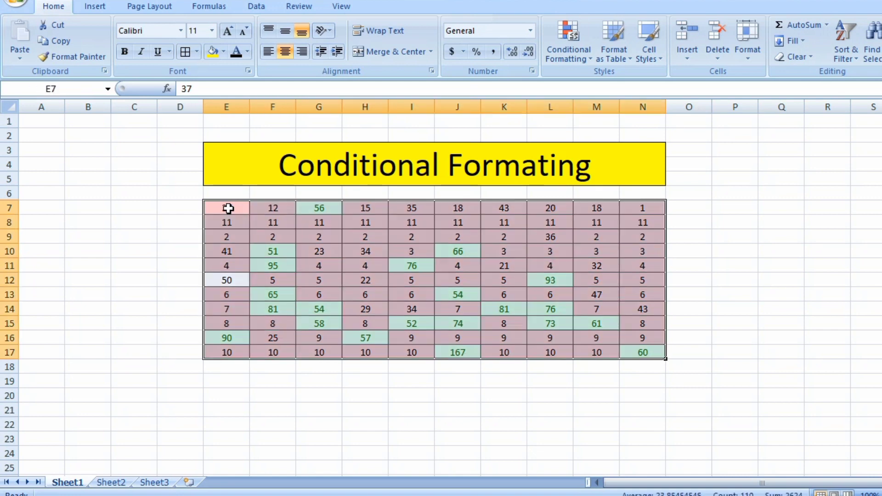
pyautogui.click(563, 58)
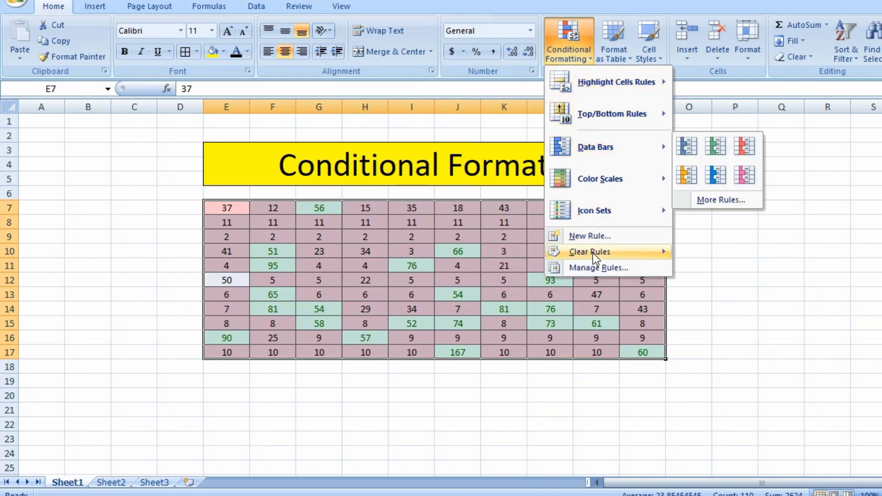
pyautogui.moveTo(593, 253)
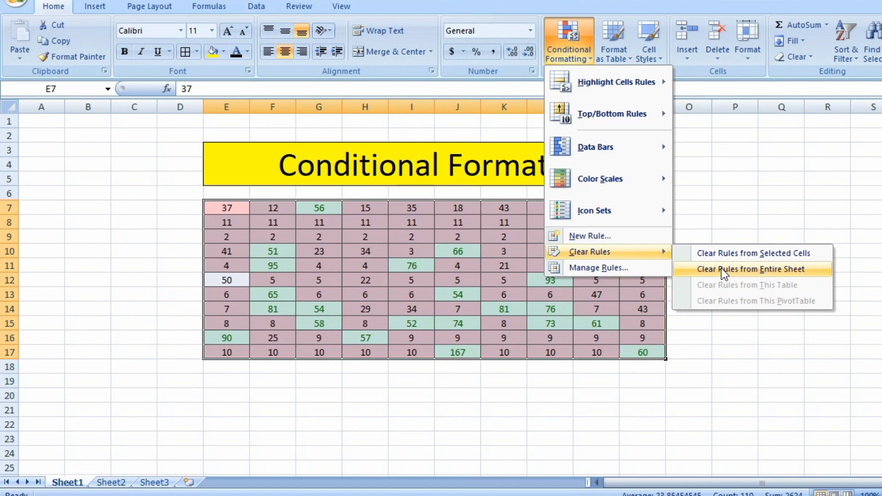
pyautogui.click(729, 256)
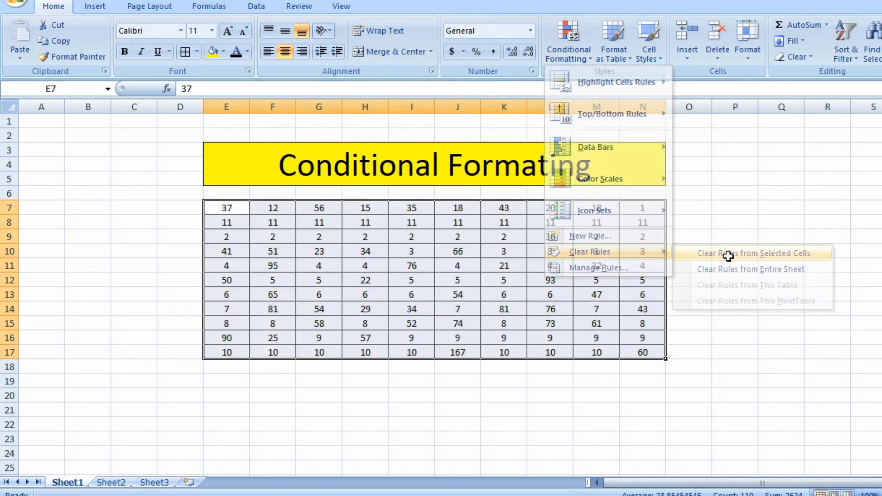
pyautogui.click(565, 248)
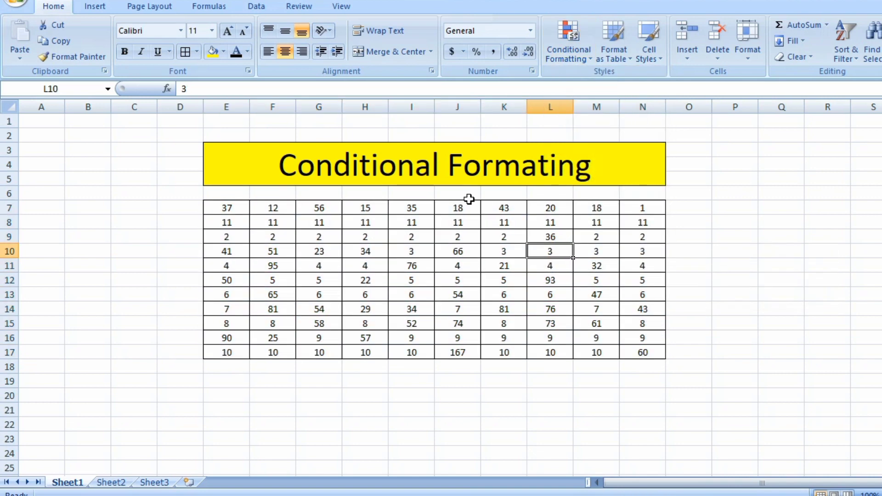
# - Start a Between highlight rule on the number table E7:N17 with a lower limit of 50
pyautogui.click(243, 207)
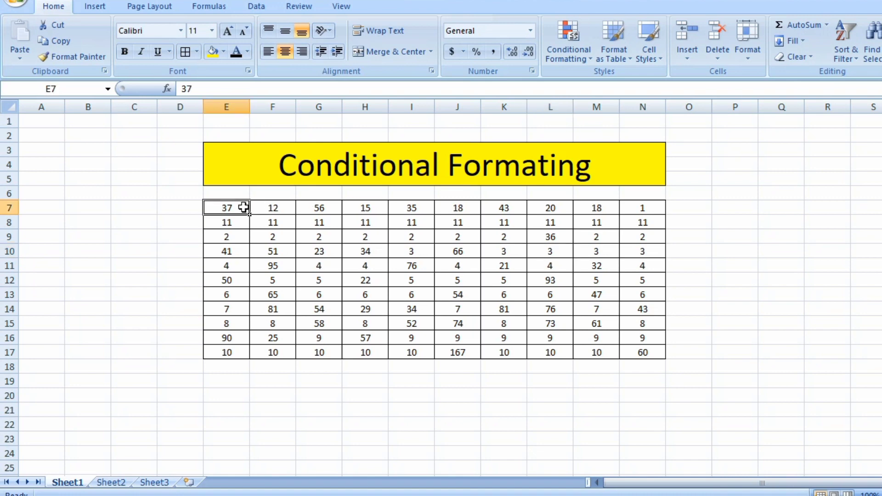
pyautogui.hotkey('ctrl', 'shift', 'Down')
pyautogui.hotkey('ctrl', 'shift', 'Right')
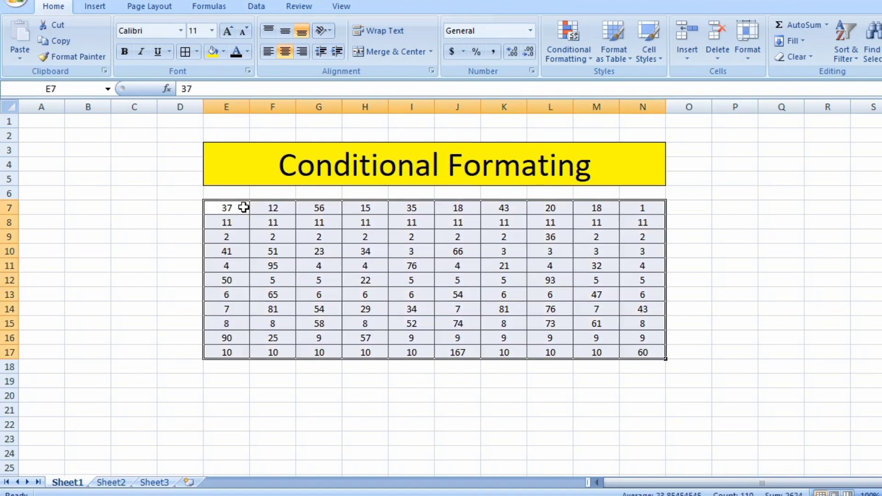
pyautogui.click(551, 51)
pyautogui.moveTo(591, 78)
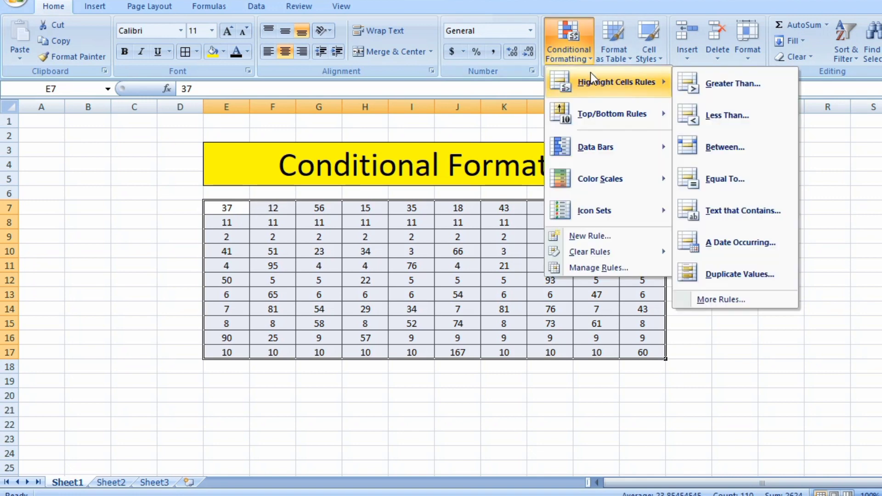
pyautogui.click(728, 152)
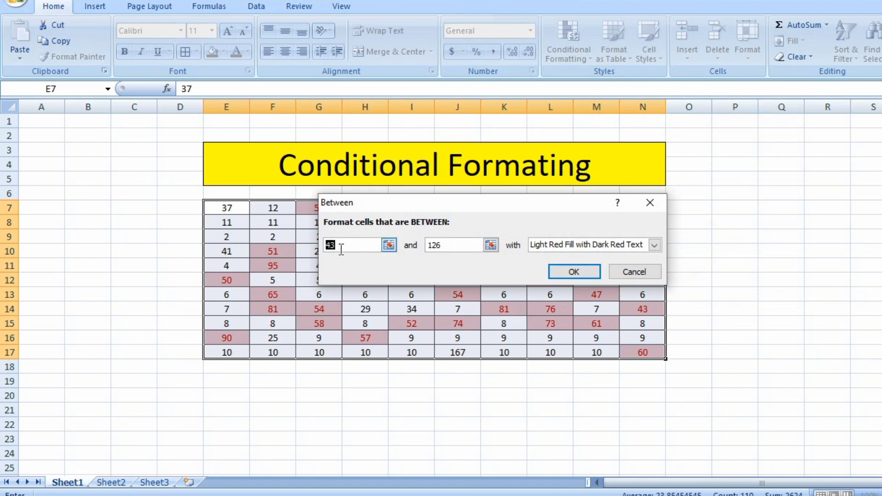
pyautogui.write('50')
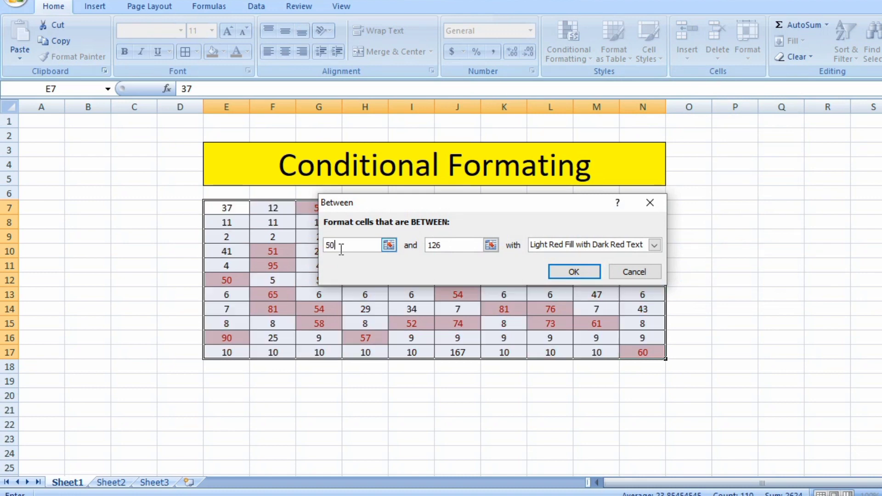
# - Set the Between rule's upper limit to 100 and apply it with Light Red Fill with Dark Red Text
pyautogui.click(441, 242)
pyautogui.press('BackSpace')
pyautogui.press('BackSpace')
pyautogui.press('BackSpace')
pyautogui.write('100')
pyautogui.click(564, 272)
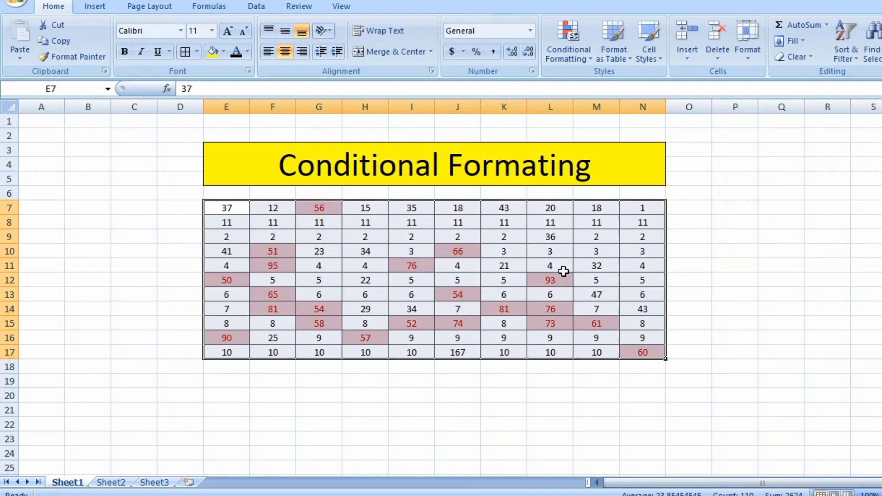
pyautogui.click(459, 276)
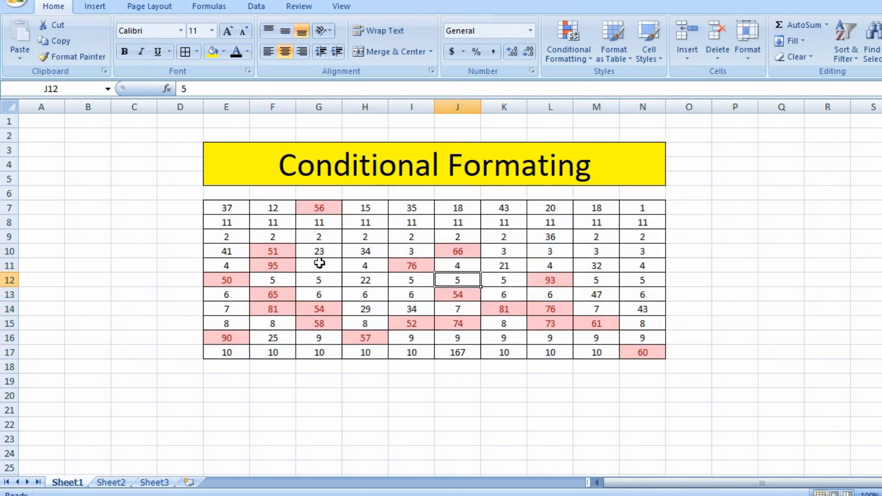
pyautogui.click(233, 210)
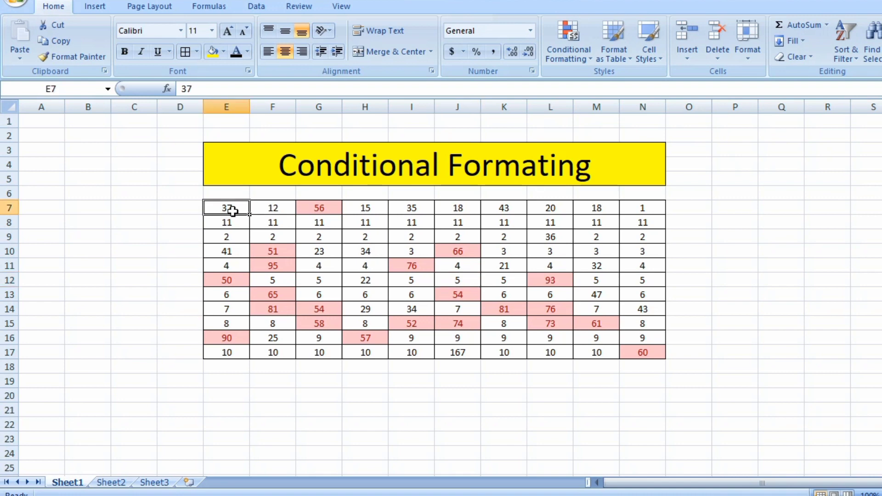
# - Clear the Between rule's conditional formatting from the selected cells of the number table E7:N17
pyautogui.hotkey('ctrl', 'shift', 'Down')
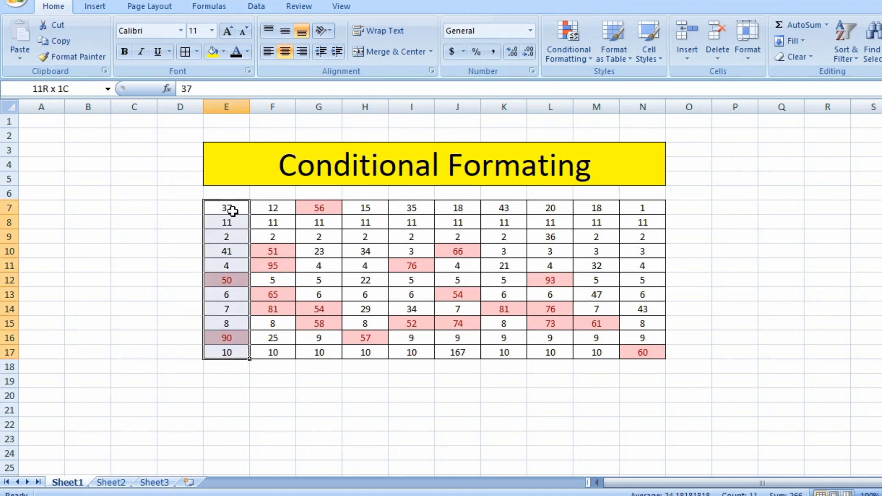
pyautogui.hotkey('ctrl', 'shift', 'Right')
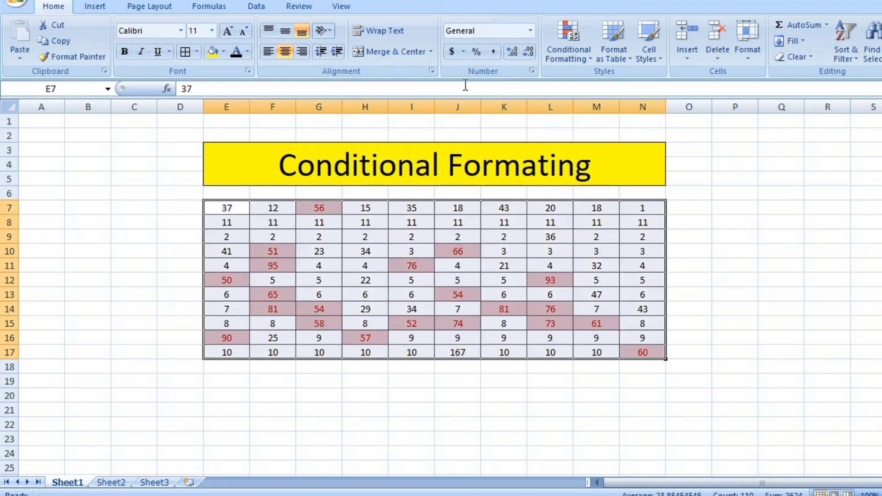
pyautogui.click(560, 48)
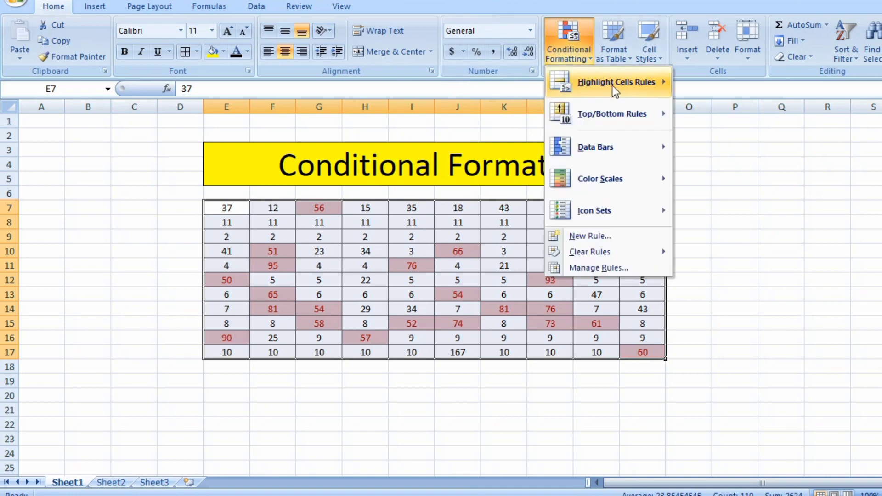
pyautogui.moveTo(603, 257)
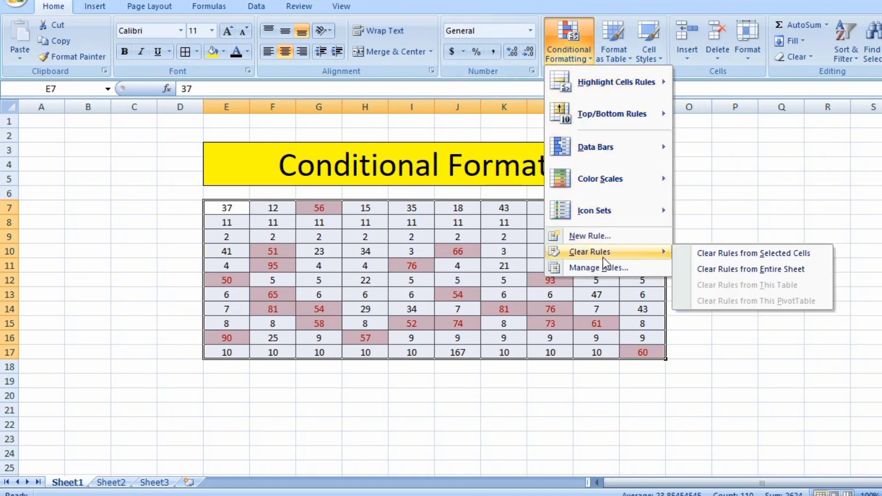
pyautogui.click(706, 255)
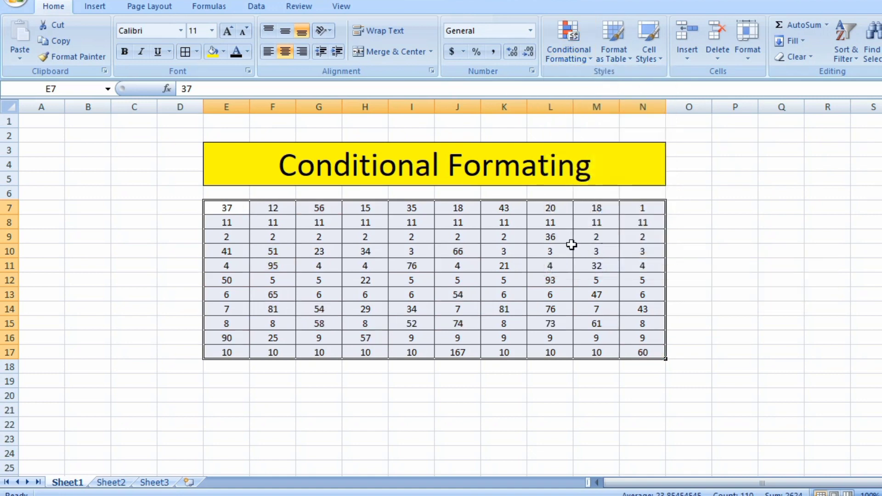
# - Highlight the table cells equal to 50 with Light Red Fill with Dark Red Text and inspect the matching cell
pyautogui.click(564, 58)
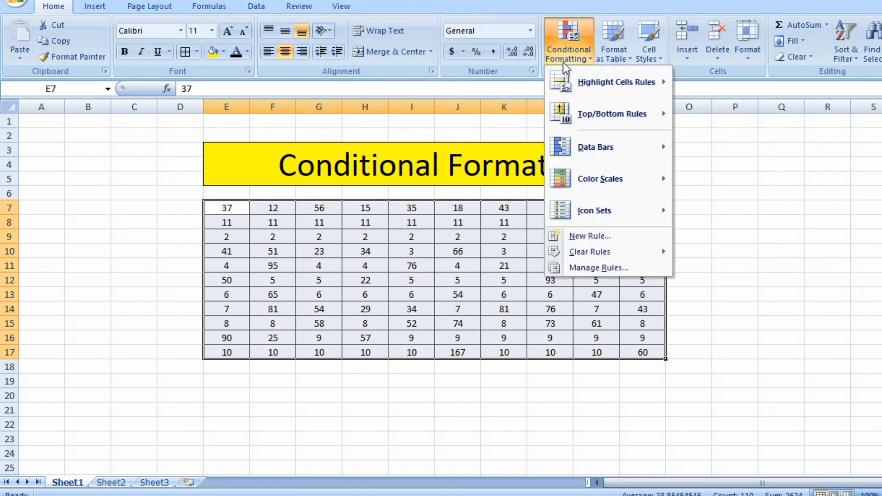
pyautogui.moveTo(605, 81)
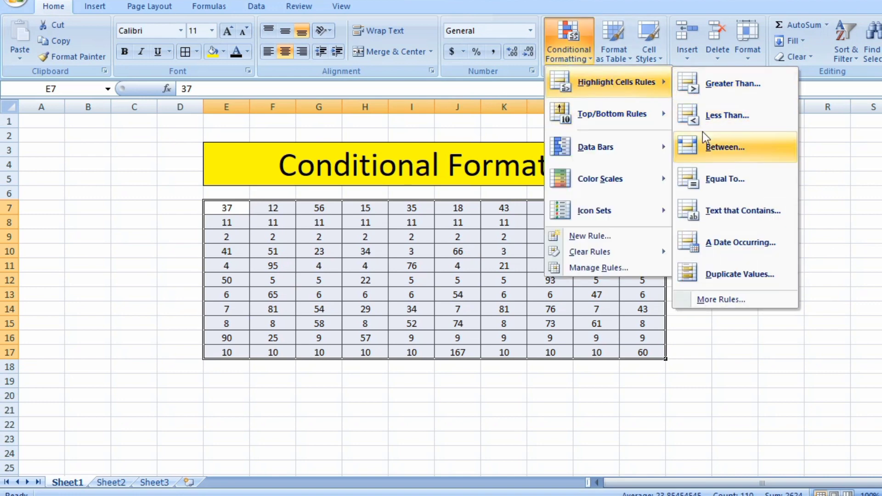
pyautogui.click(739, 183)
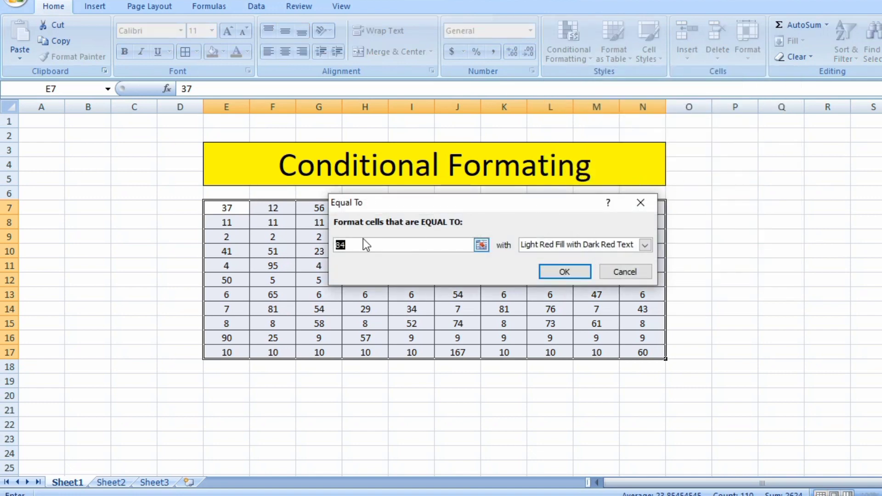
pyautogui.write('50')
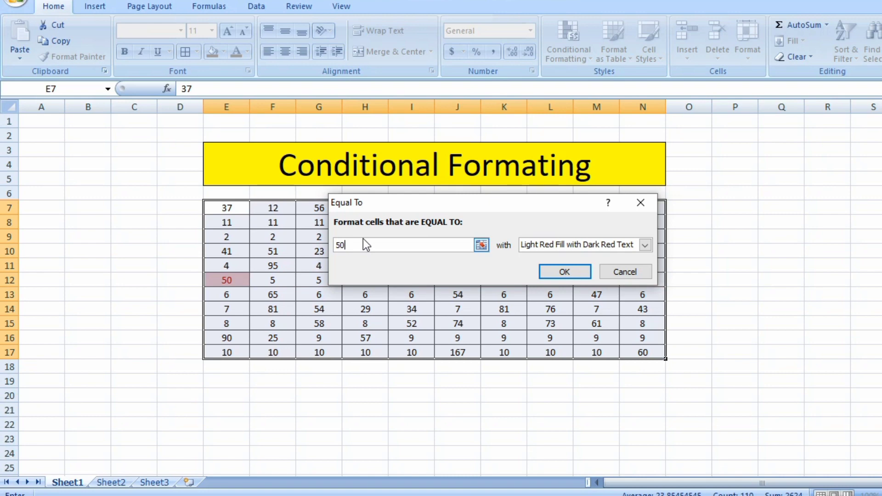
pyautogui.click(556, 271)
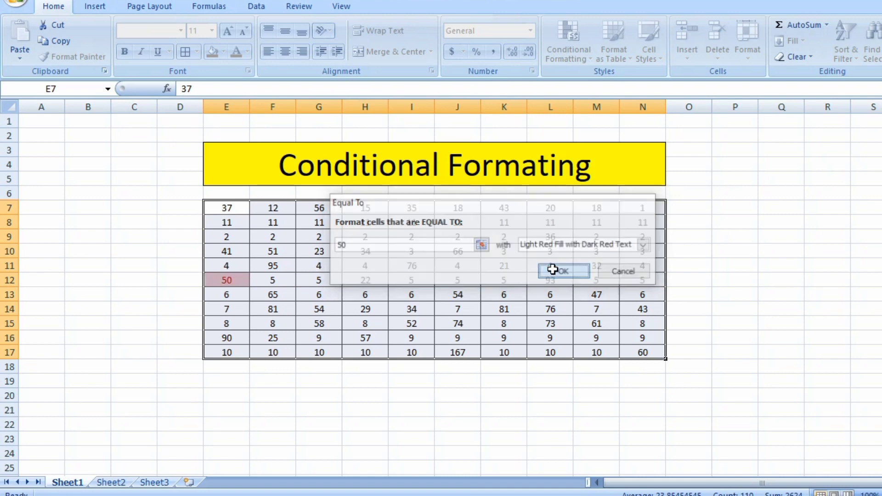
pyautogui.click(393, 290)
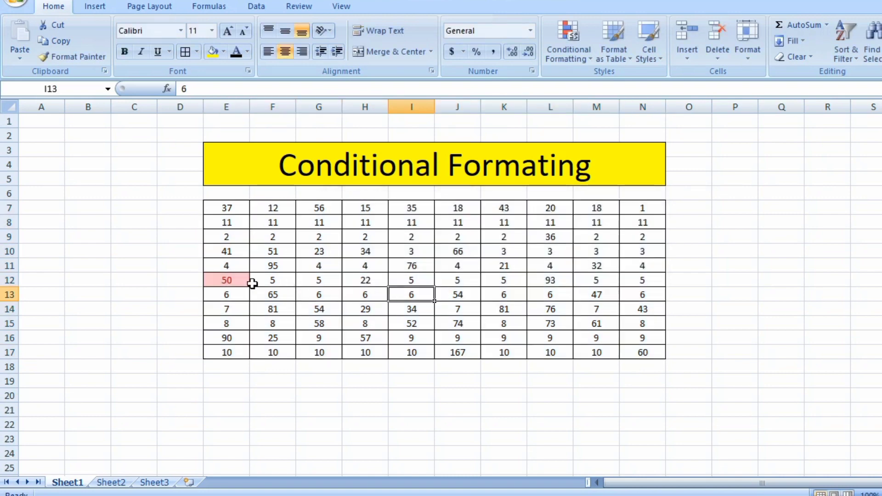
pyautogui.click(229, 278)
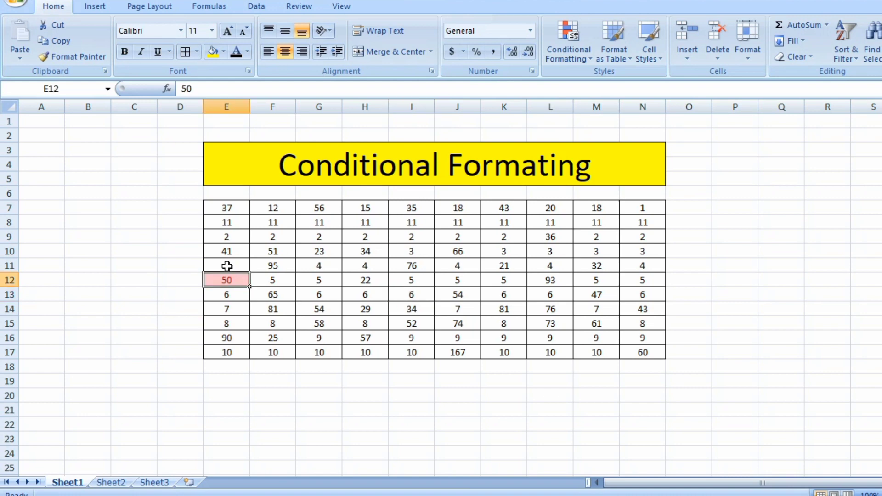
# - Select the number table E7:N17 and clear the Equal To rule from the selected cells
pyautogui.click(223, 206)
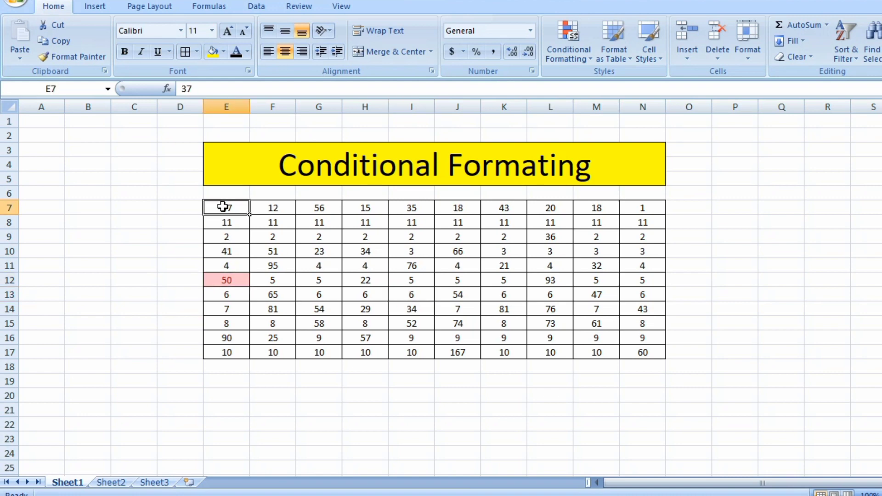
pyautogui.hotkey('ctrl', 'shift', 'Down')
pyautogui.hotkey('ctrl', 'shift', 'Right')
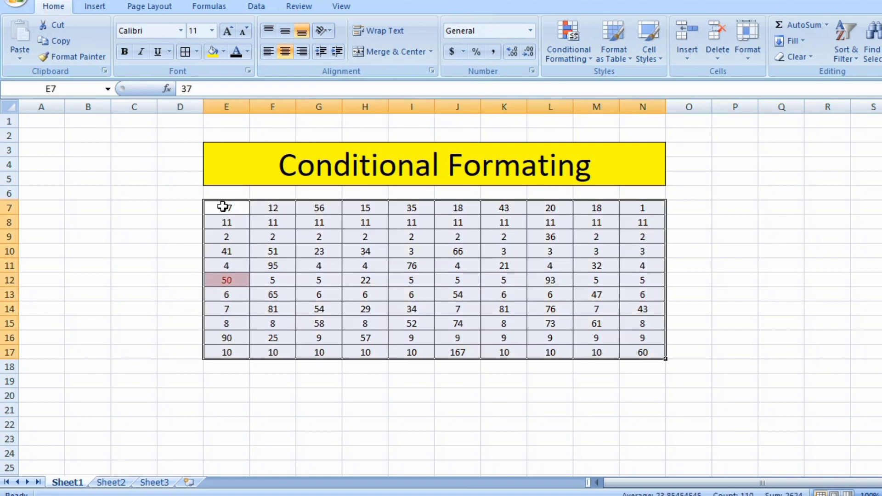
pyautogui.click(558, 38)
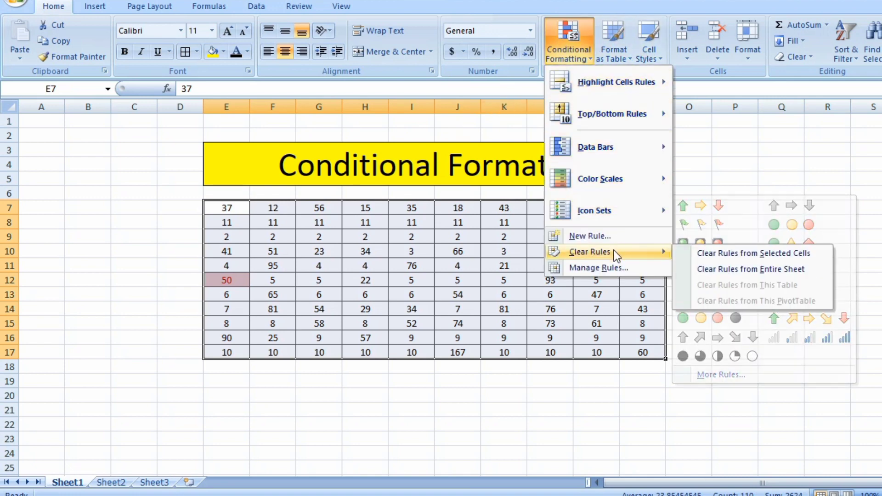
pyautogui.click(725, 252)
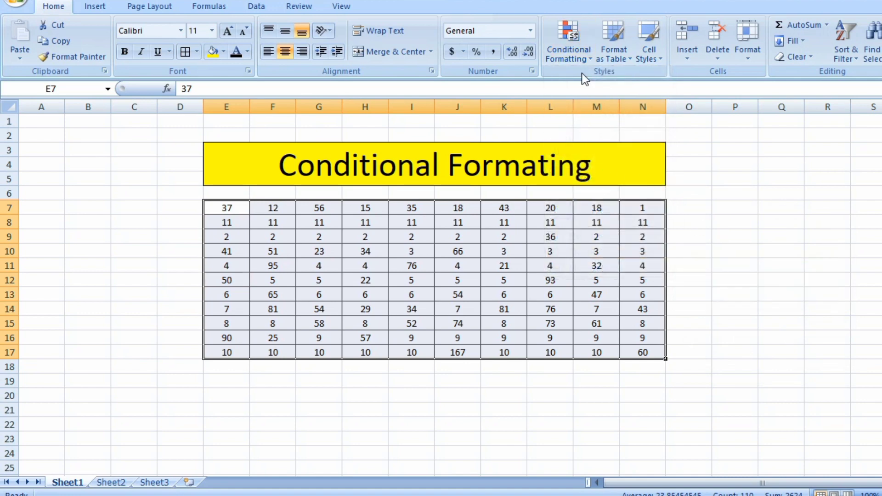
# - Highlight duplicate values in E7:N17 with Green Fill with Dark Green Text and inspect some of the repeated numbers
pyautogui.click(574, 44)
pyautogui.moveTo(595, 82)
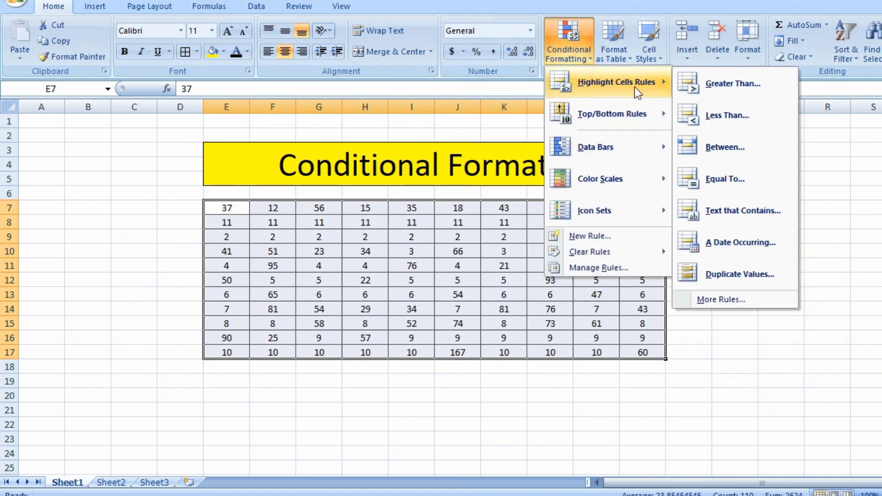
pyautogui.click(740, 264)
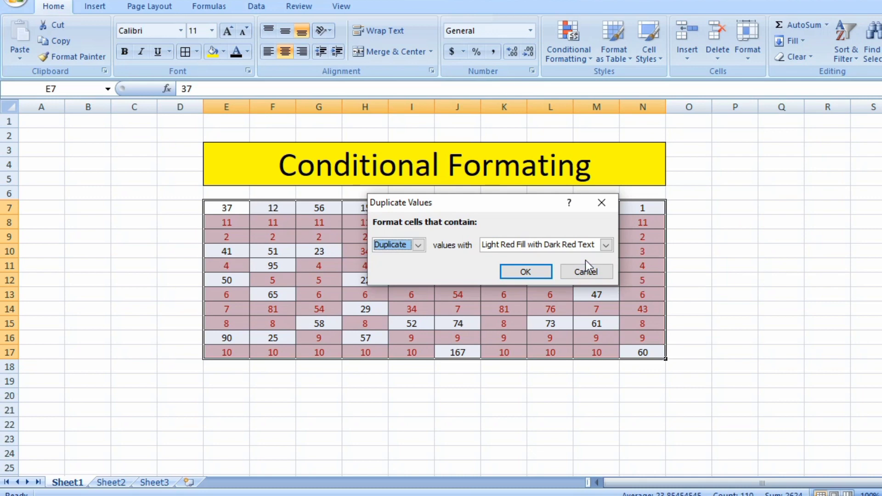
pyautogui.click(567, 248)
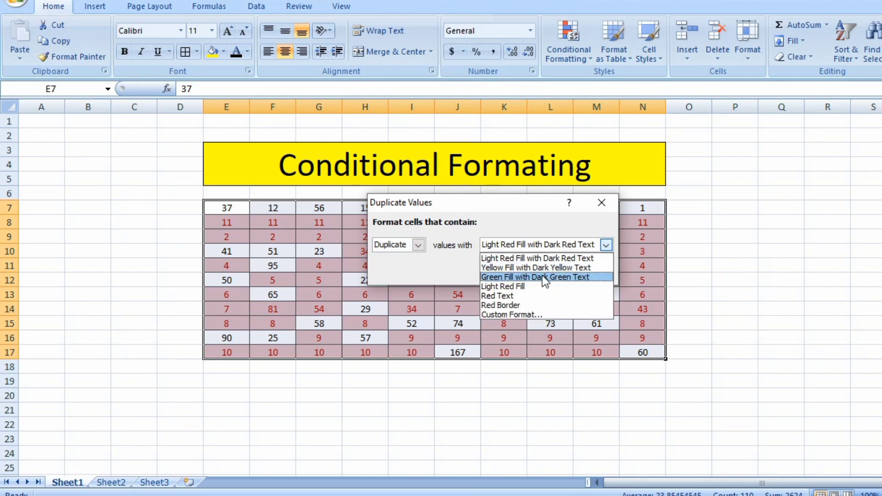
pyautogui.click(542, 275)
pyautogui.click(524, 275)
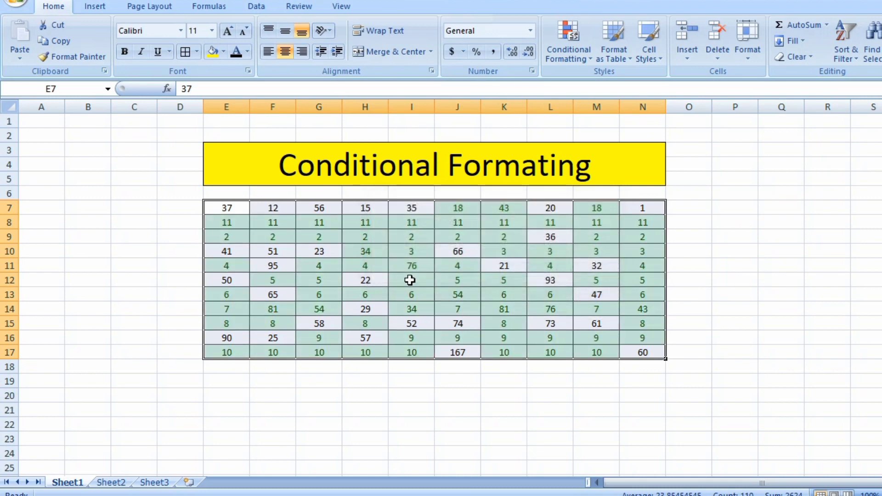
pyautogui.click(241, 222)
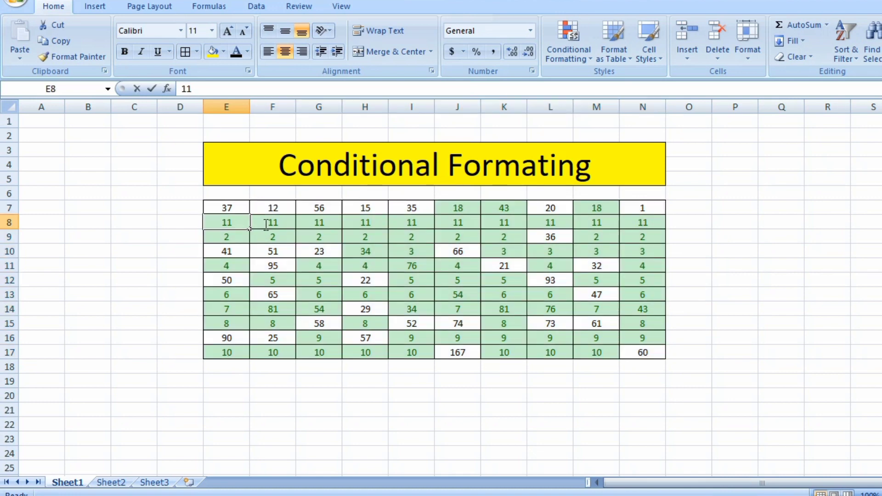
pyautogui.click(593, 207)
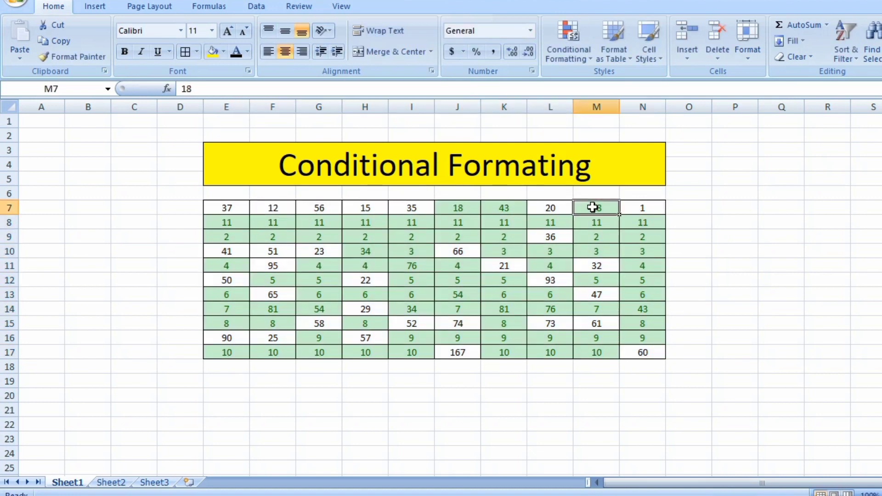
pyautogui.click(464, 209)
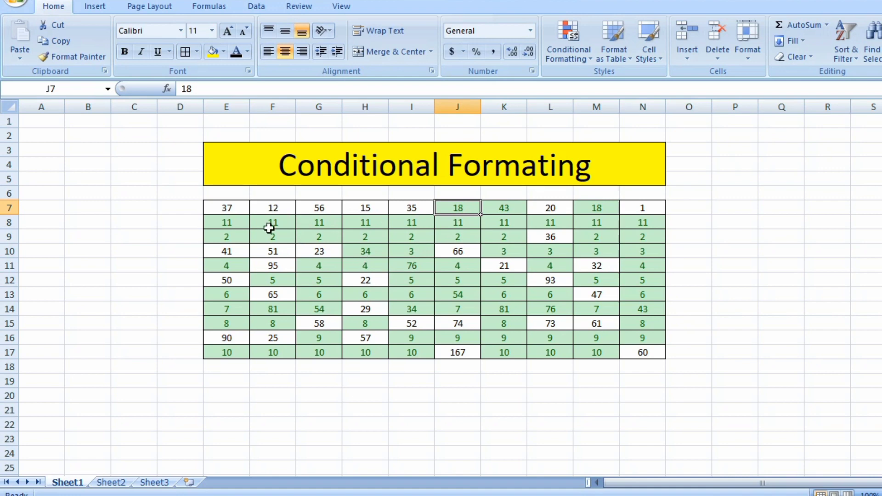
# - Select the number table E7:N17 and review the available highlight cells rules without applying one
pyautogui.click(228, 210)
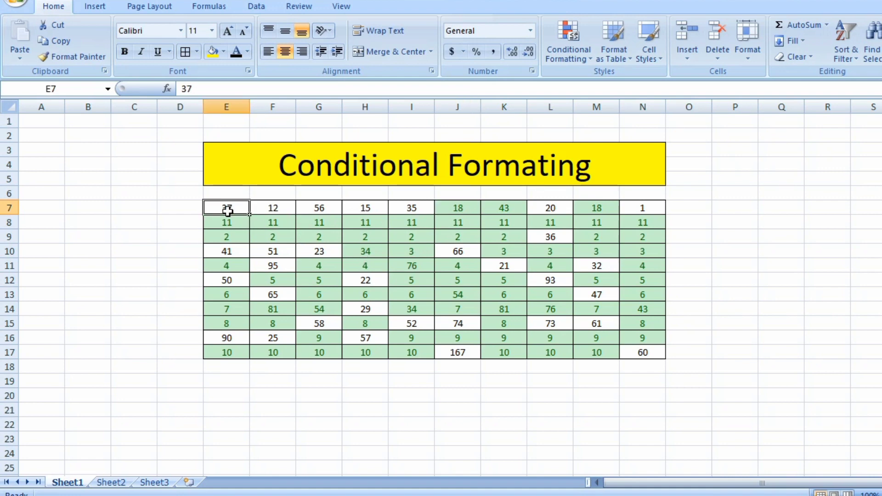
pyautogui.hotkey('ctrl', 'shift', 'Down')
pyautogui.hotkey('ctrl', 'shift', 'Right')
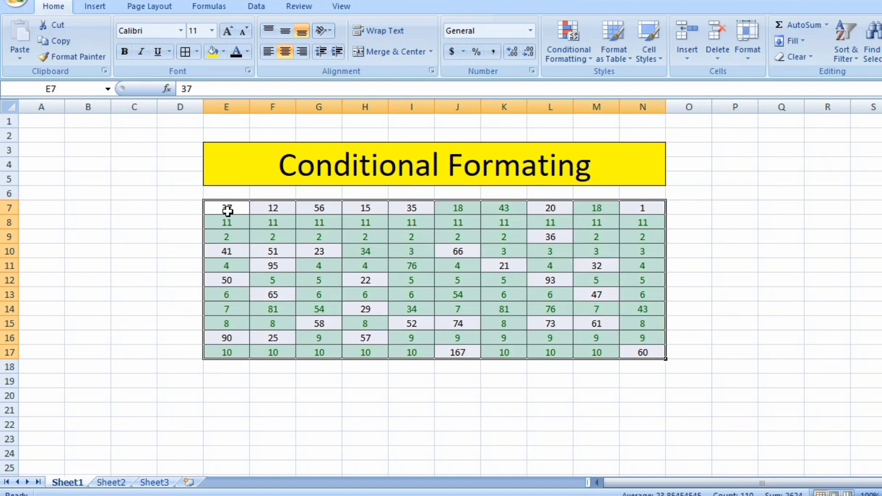
pyautogui.click(580, 45)
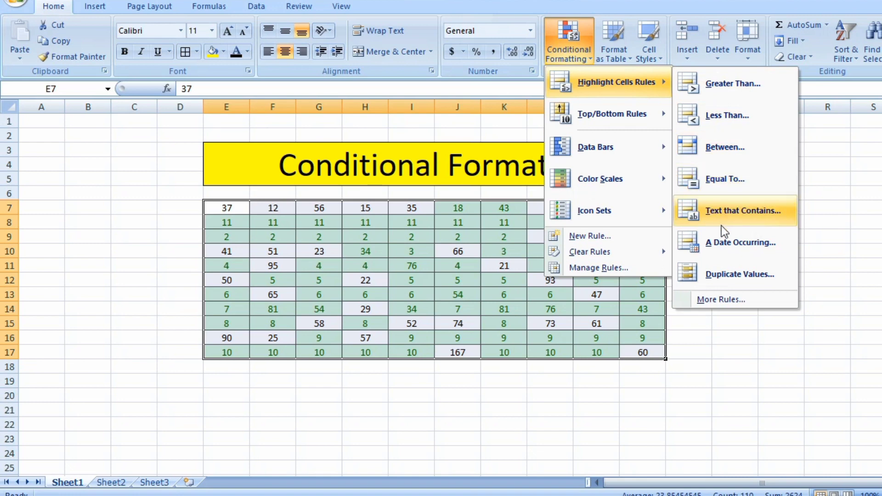
pyautogui.click(518, 250)
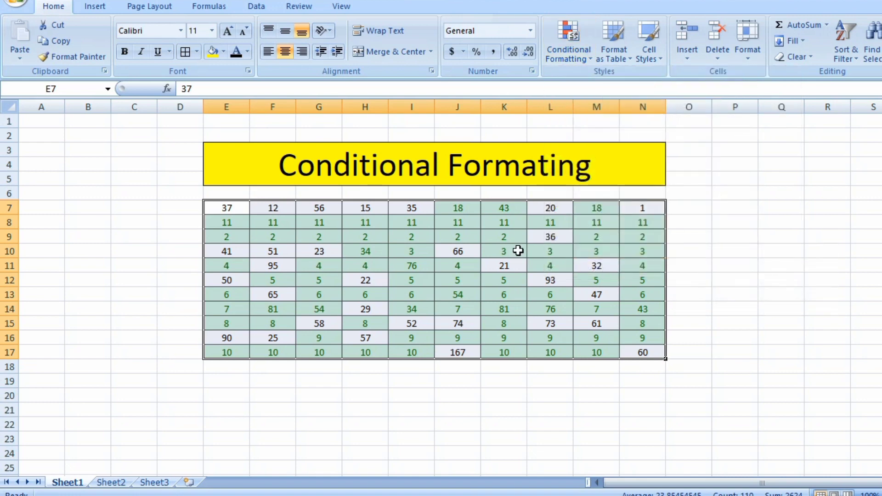